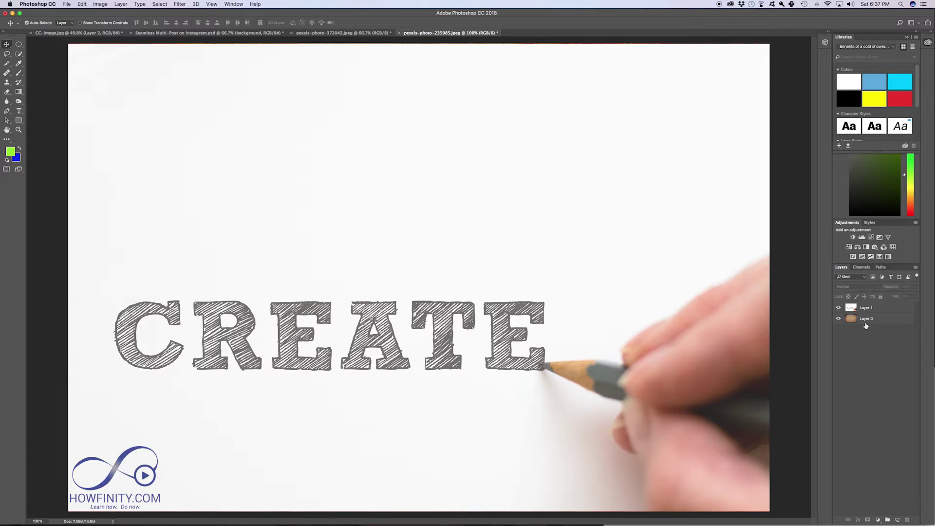
Hide the CREATE drawing layer to view the paper texture, then show it again
{"action": "left_click", "coordinate": [879, 319]}
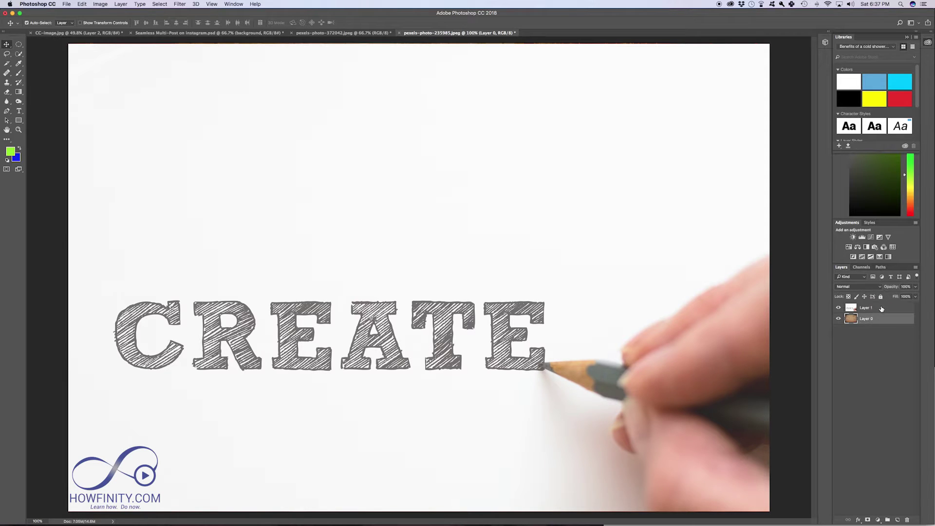
{"action": "left_click", "coordinate": [881, 309]}
{"action": "left_click", "coordinate": [838, 308]}
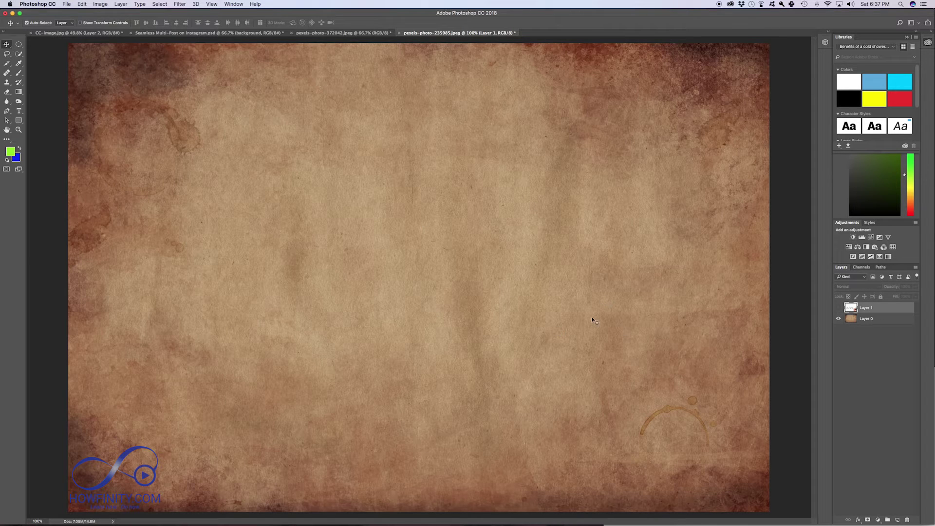
{"action": "left_click", "coordinate": [839, 308]}
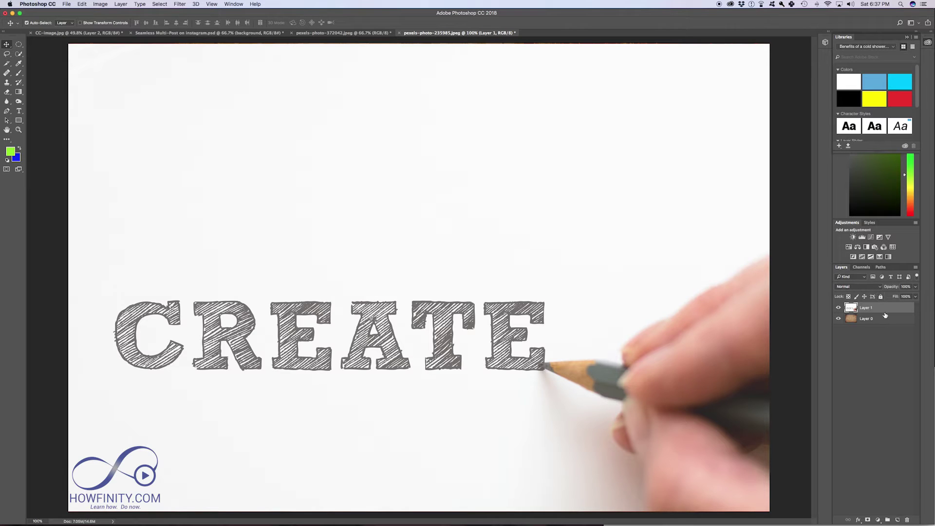
Change Layer 1's blend mode from Normal to Darken
{"action": "left_click", "coordinate": [879, 288]}
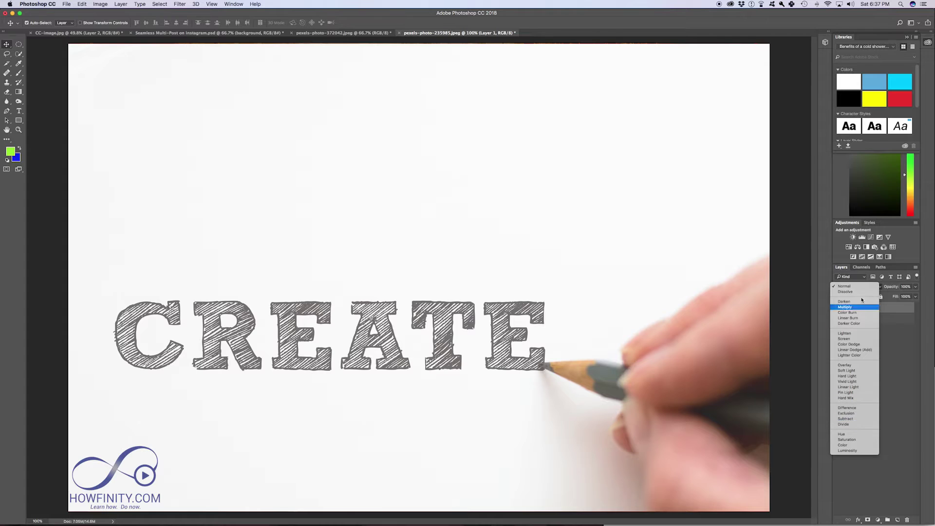
{"action": "left_click", "coordinate": [864, 286]}
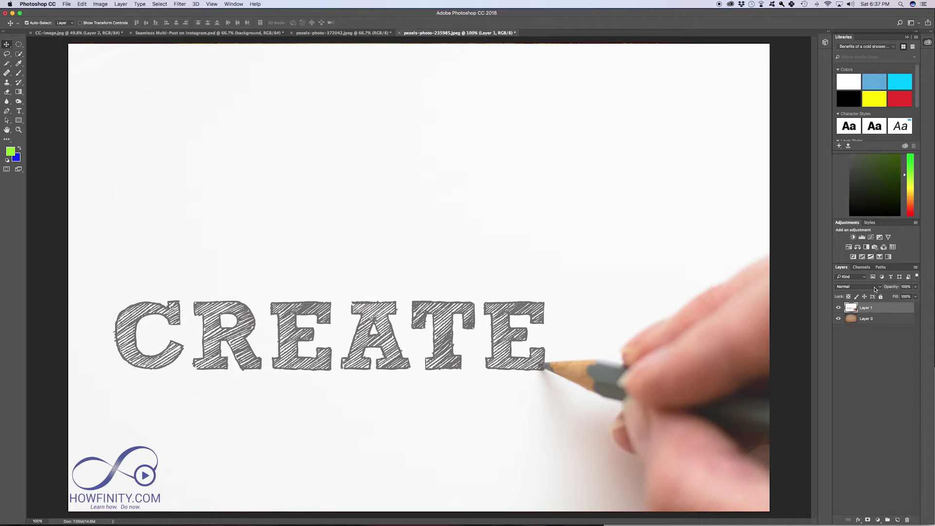
{"action": "left_click", "coordinate": [875, 287]}
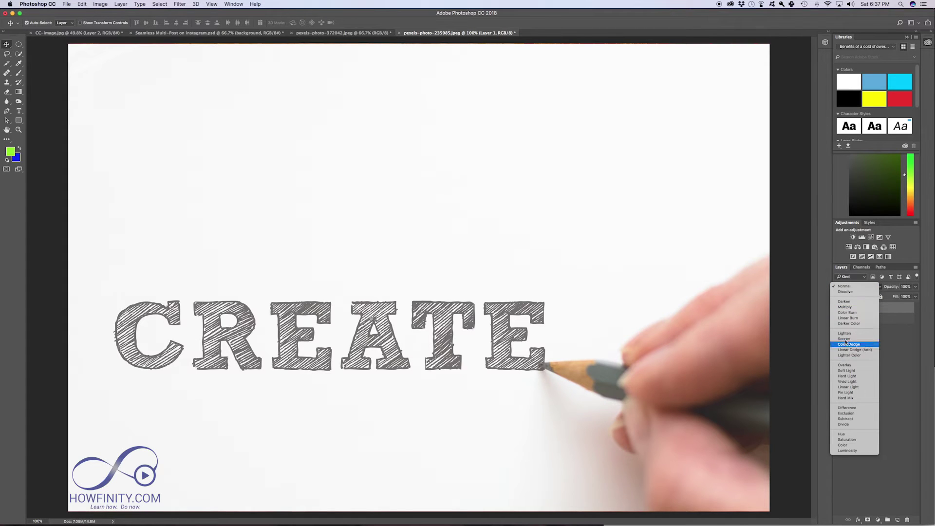
{"action": "left_click", "coordinate": [844, 302]}
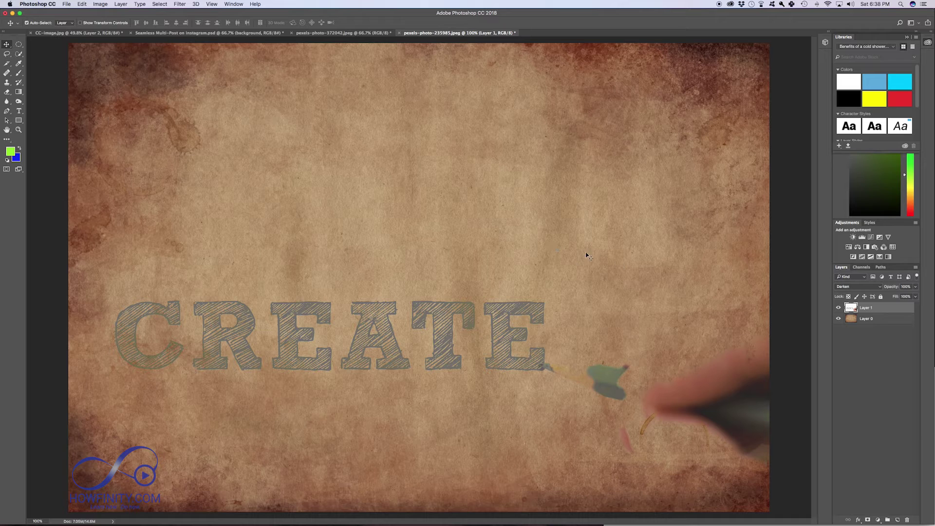
{"action": "left_click", "coordinate": [851, 287]}
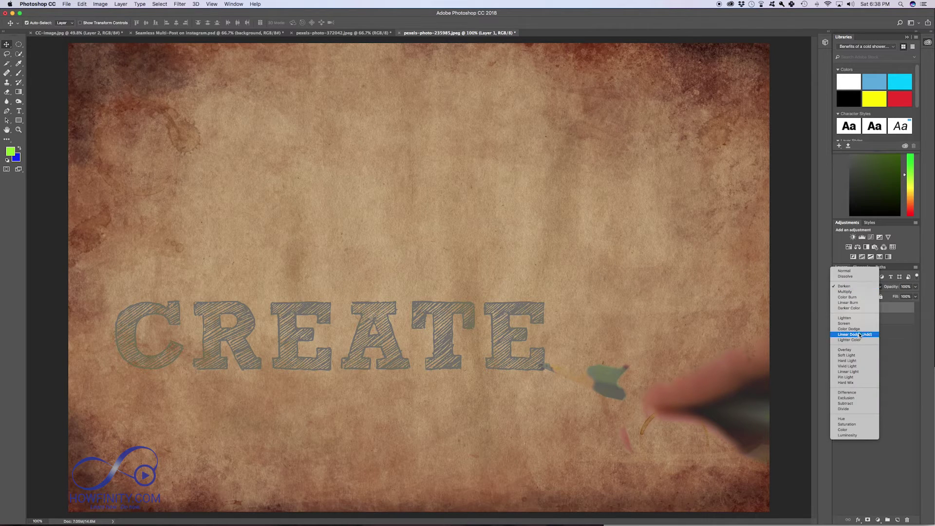
Try Lighten, then switch the drawing layer's blend mode to Overlay
{"action": "left_click", "coordinate": [845, 320]}
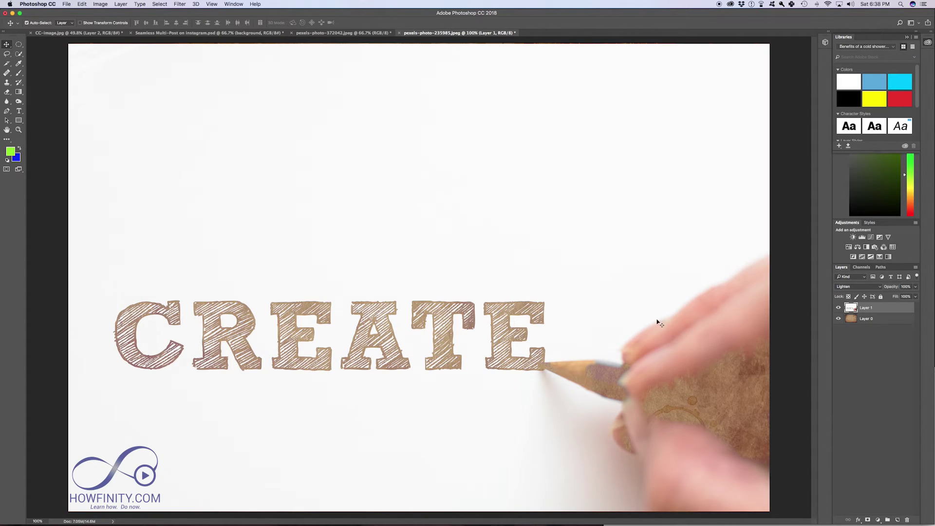
{"action": "left_click", "coordinate": [867, 286]}
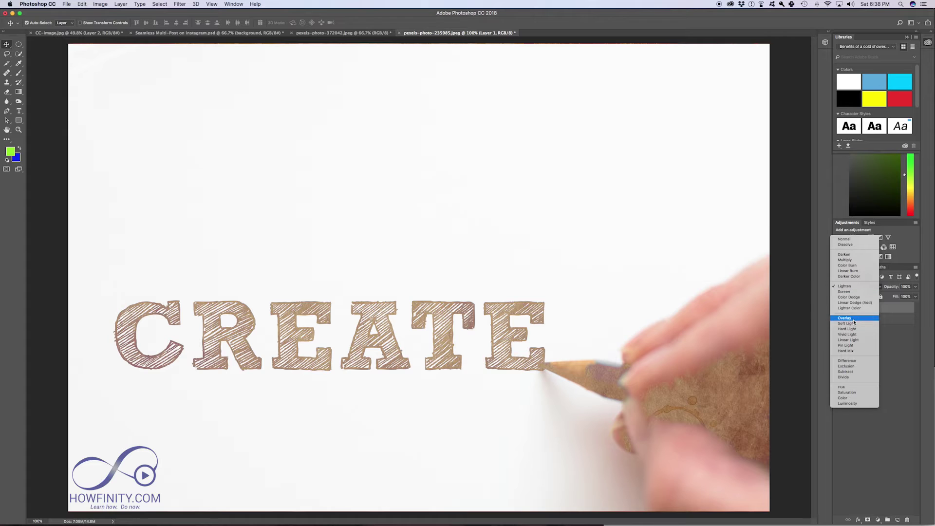
{"action": "left_click", "coordinate": [845, 317]}
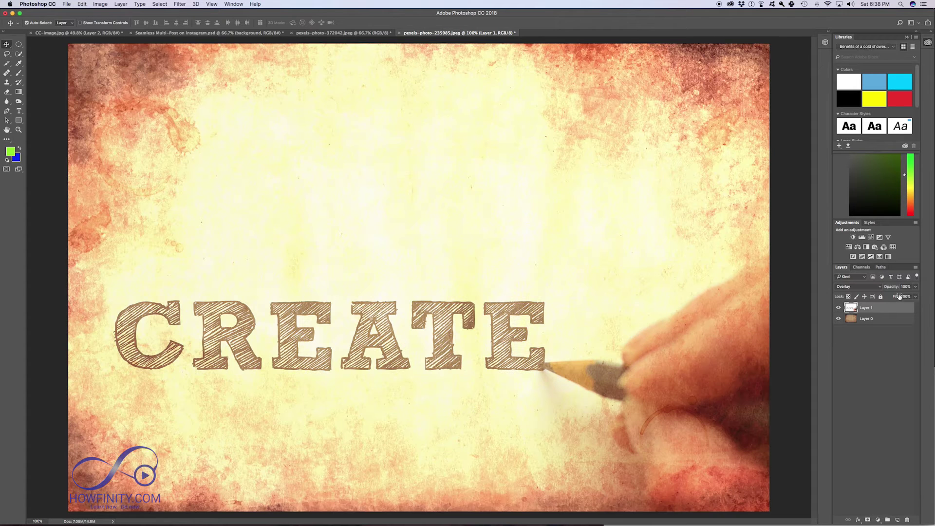
Lower the drawing layer's Fill to about 80%
{"action": "left_click", "coordinate": [915, 286]}
{"action": "left_click_drag", "start_coordinate": [915, 297], "coordinate": [903, 297]}
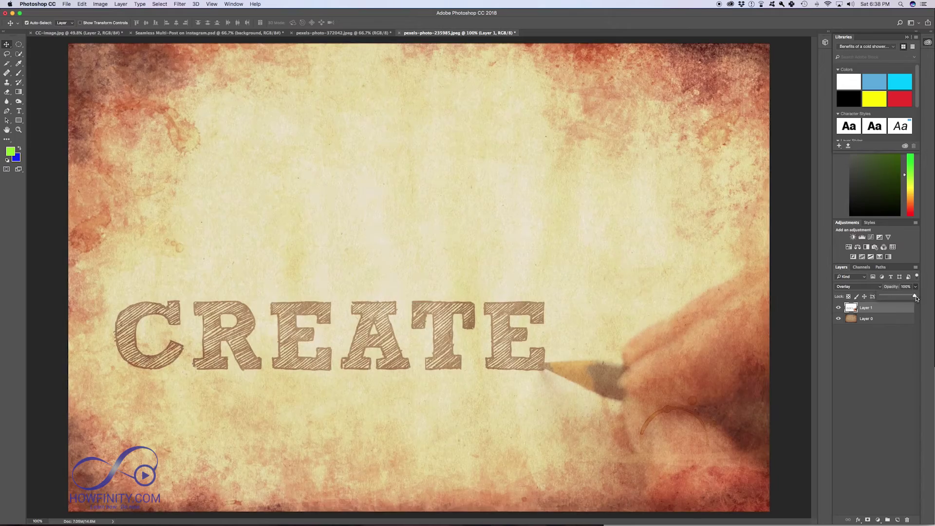
{"action": "left_click_drag", "start_coordinate": [902, 297], "coordinate": [915, 297]}
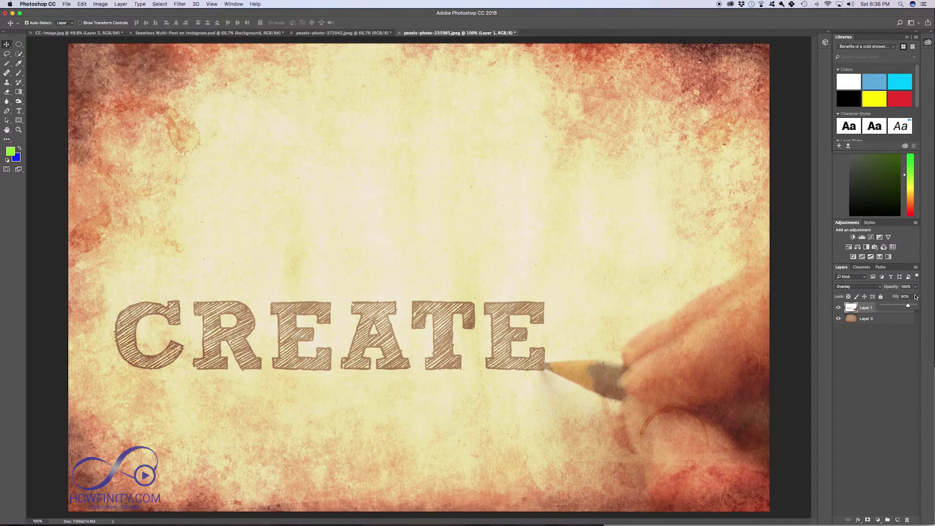
{"action": "left_click", "coordinate": [853, 288]}
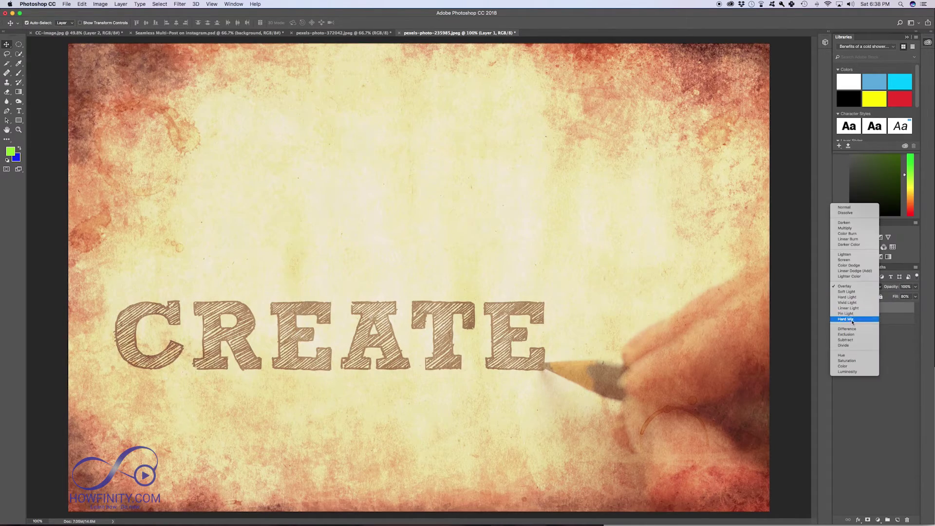
Try Darken, then Multiply, and raise the drawing layer's Fill to 100%
{"action": "left_click", "coordinate": [844, 222]}
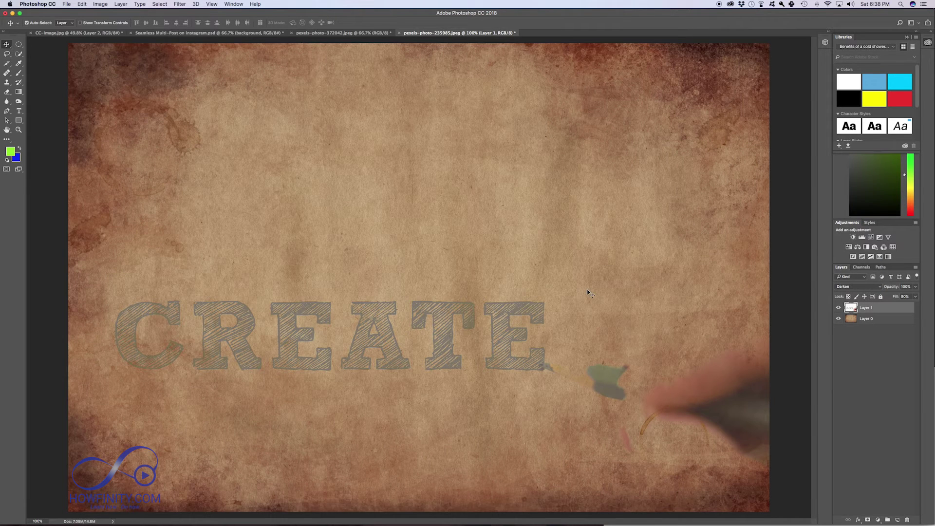
{"action": "left_click", "coordinate": [854, 289]}
{"action": "left_click", "coordinate": [853, 292]}
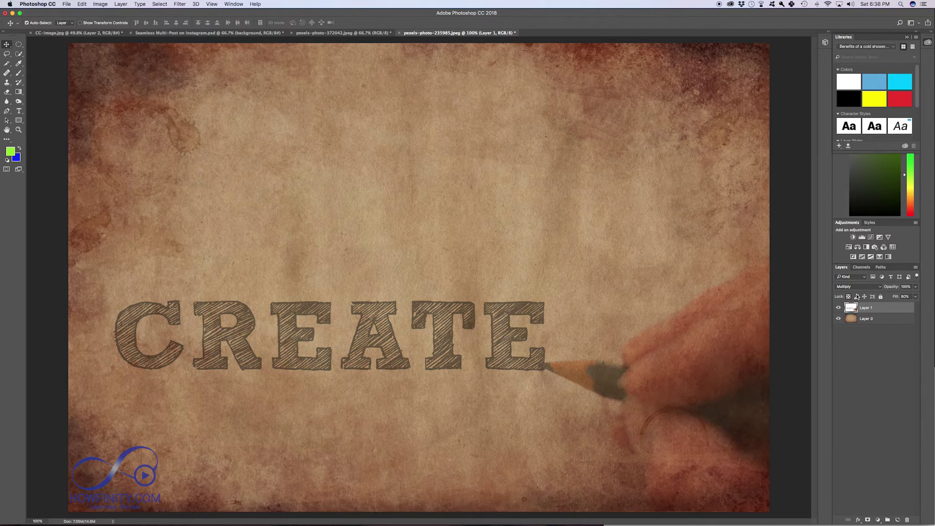
{"action": "left_click_drag", "start_coordinate": [905, 298], "coordinate": [917, 298]}
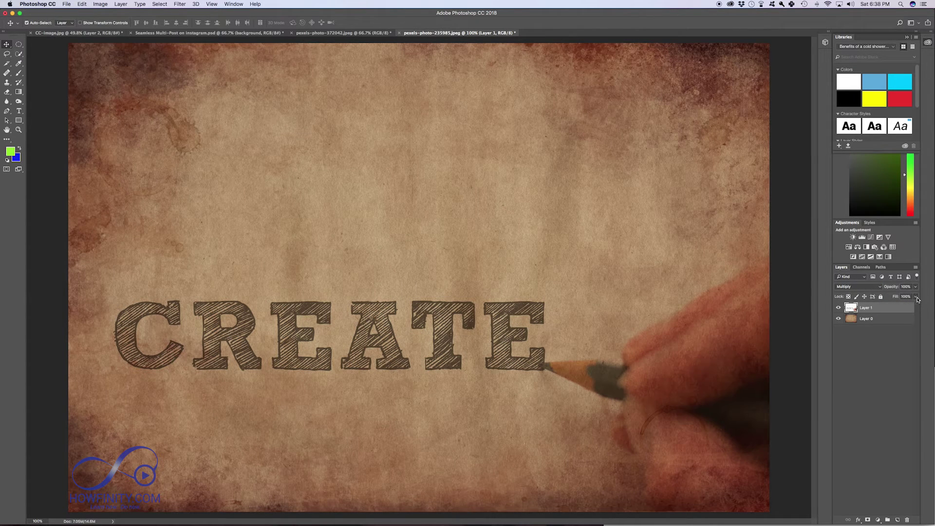
Try Color Burn, then settle the drawing layer on Linear Burn
{"action": "left_click", "coordinate": [869, 288]}
{"action": "left_click", "coordinate": [856, 293]}
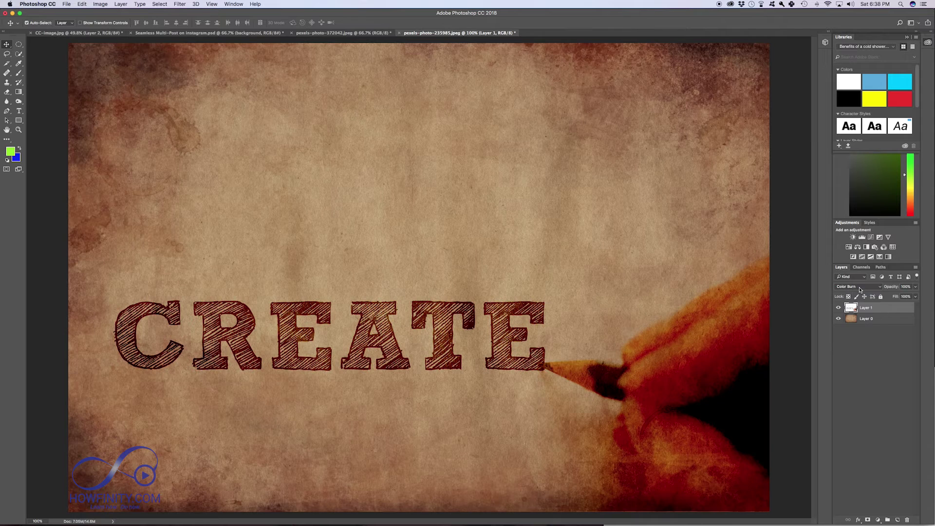
{"action": "left_click", "coordinate": [856, 292]}
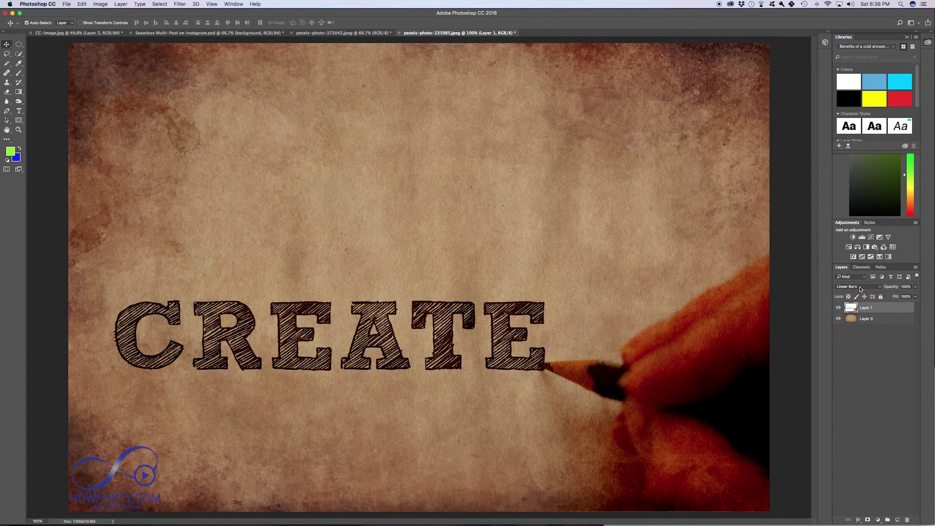
{"action": "left_click", "coordinate": [860, 286]}
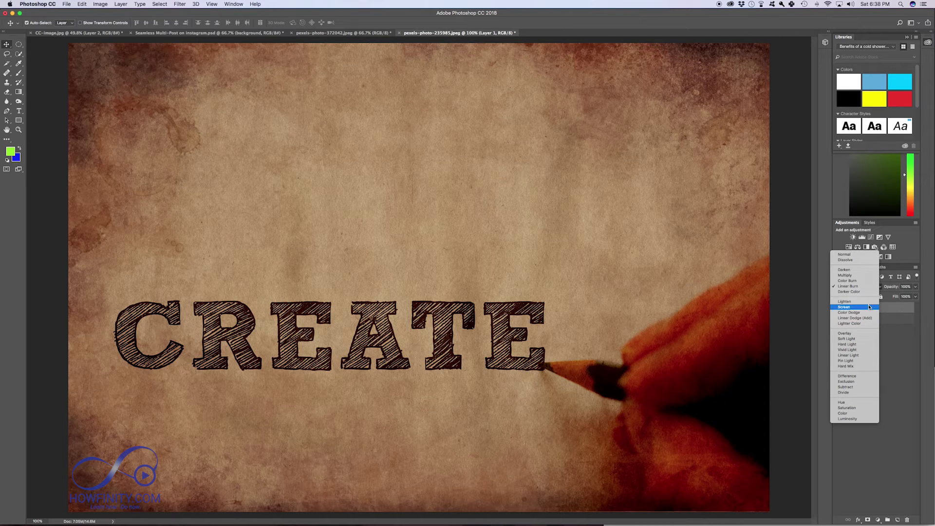
Try Screen and Lighten, then apply Hard Light to the sketch layer
{"action": "left_click", "coordinate": [846, 307]}
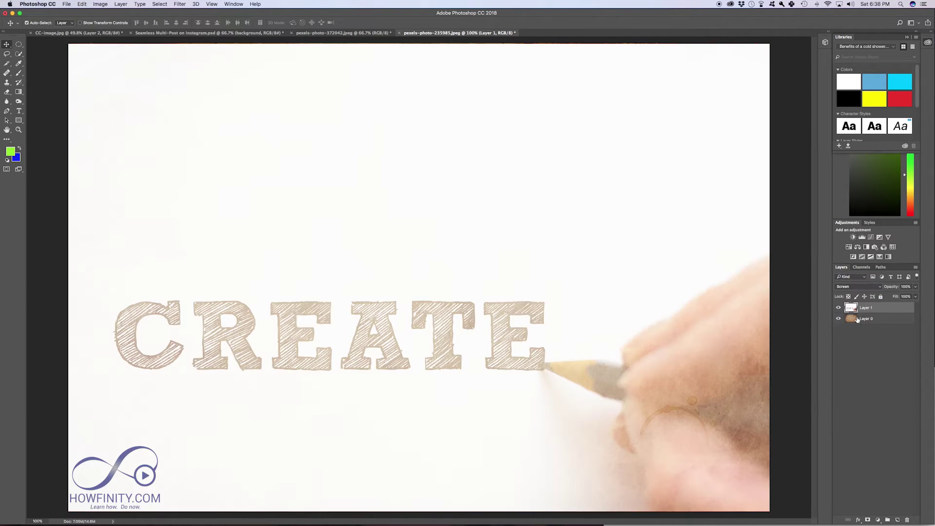
{"action": "left_click", "coordinate": [852, 286]}
{"action": "left_click", "coordinate": [858, 283]}
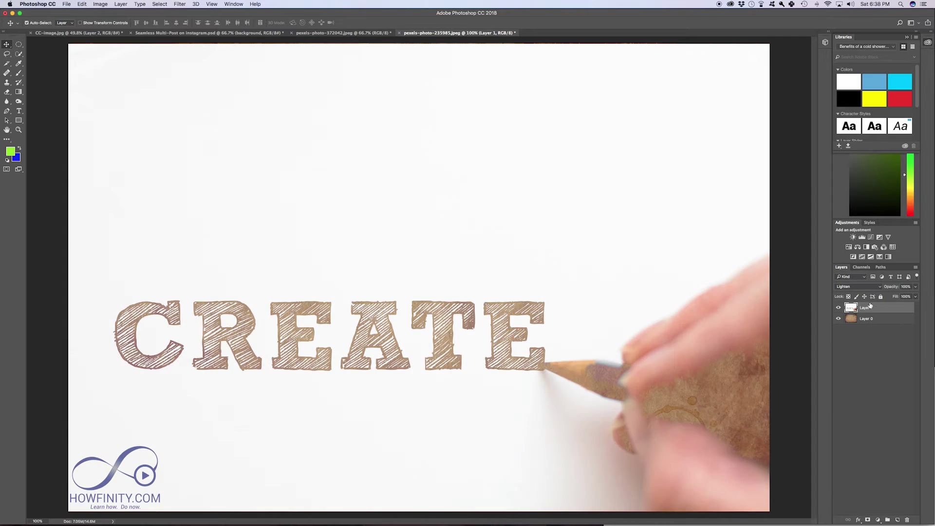
{"action": "left_click", "coordinate": [857, 288]}
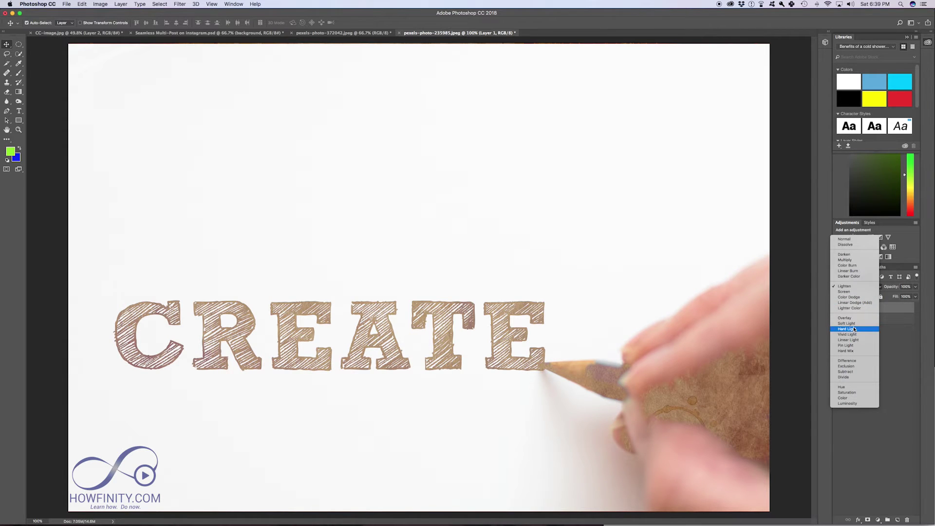
{"action": "left_click", "coordinate": [853, 329]}
Try Soft Light and Overlay, then return the sketch layer to Normal
{"action": "left_click", "coordinate": [858, 287]}
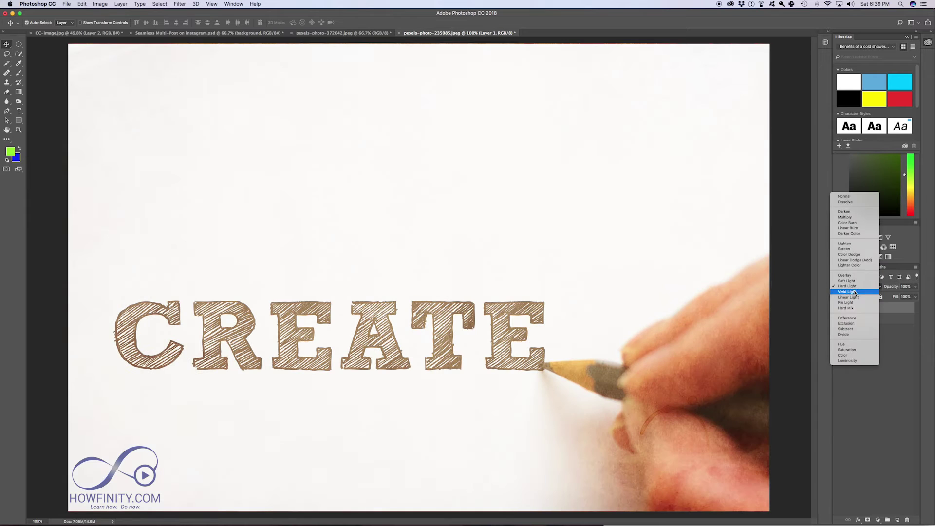
{"action": "left_click", "coordinate": [847, 281]}
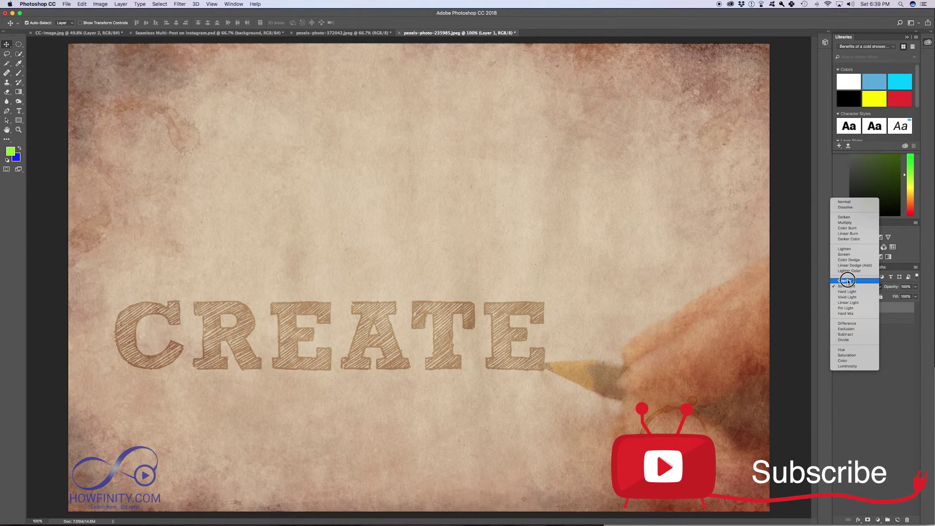
{"action": "left_click", "coordinate": [846, 281]}
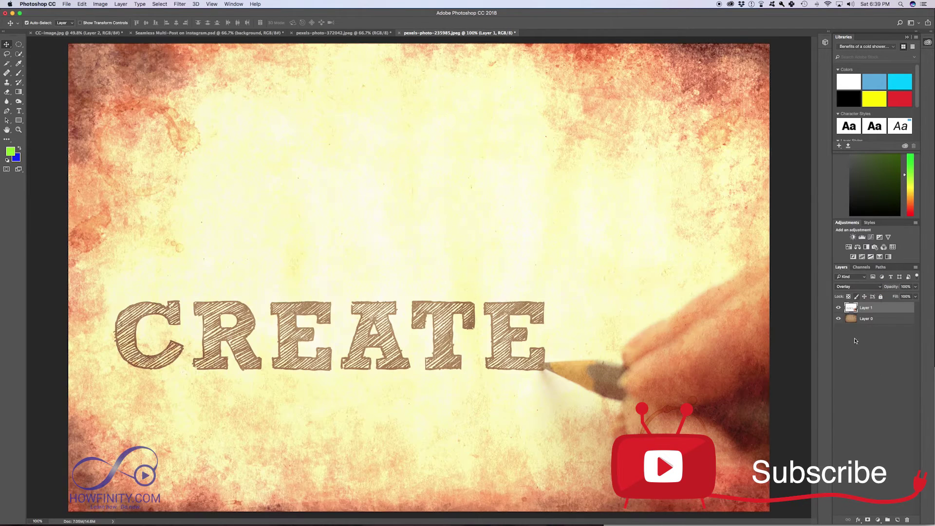
{"action": "left_click", "coordinate": [860, 286]}
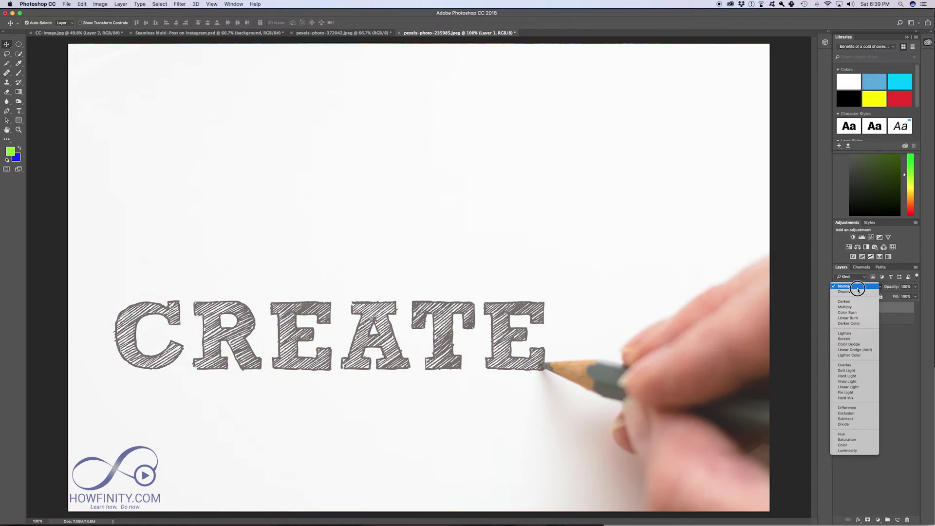
{"action": "left_click", "coordinate": [857, 271]}
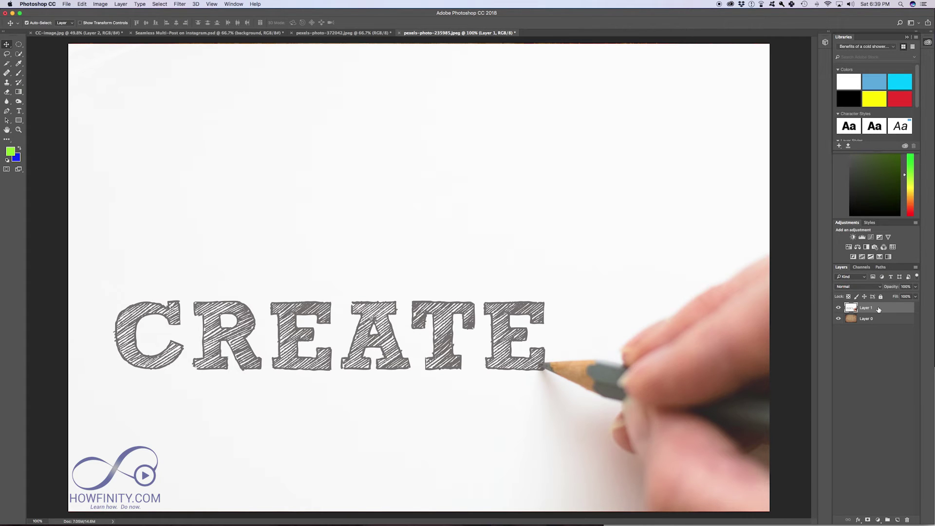
Step through all blend modes with Shift+Plus, wrapping around, and finish on Color Burn
{"action": "key", "text": "shift+plus"}
{"action": "key", "text": "shift+plus"}
{"action": "key", "text": "shift+plus"}
{"action": "key", "text": "shift+plus"}
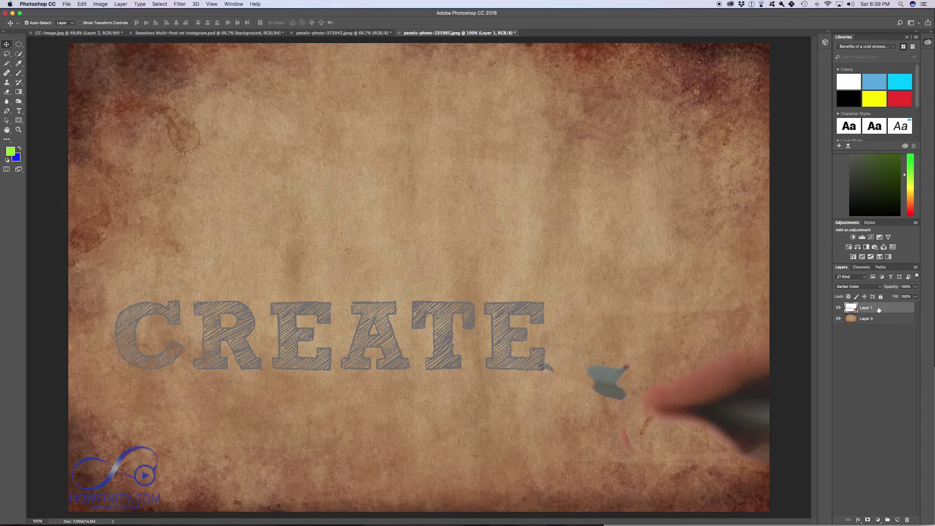
{"action": "key", "text": "shift+plus"}
{"action": "key", "text": "shift+plus"}
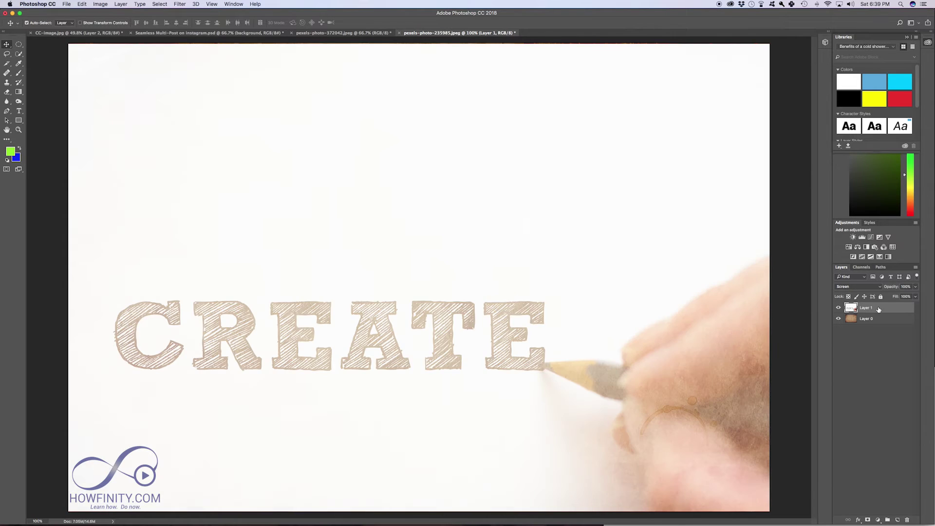
{"action": "key", "text": "shift+plus"}
{"action": "key", "text": "shift+plus"}
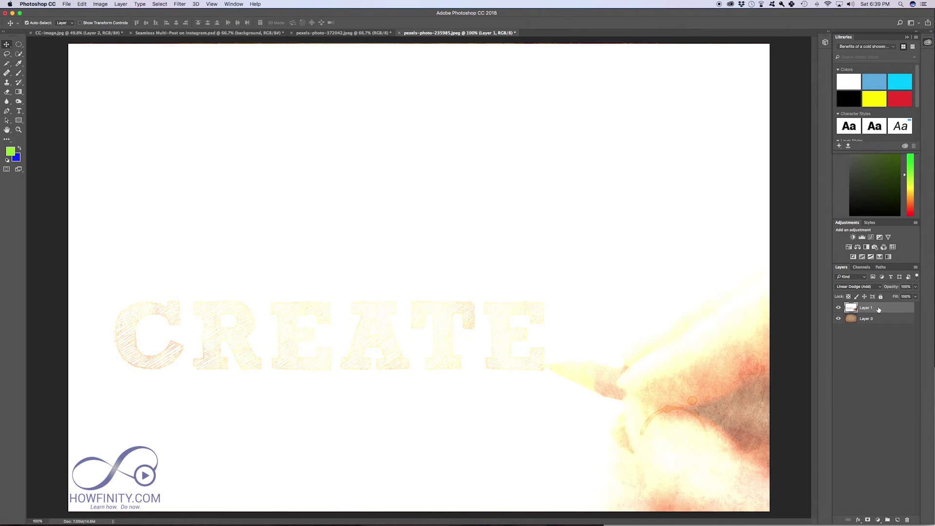
{"action": "key", "text": "shift+plus"}
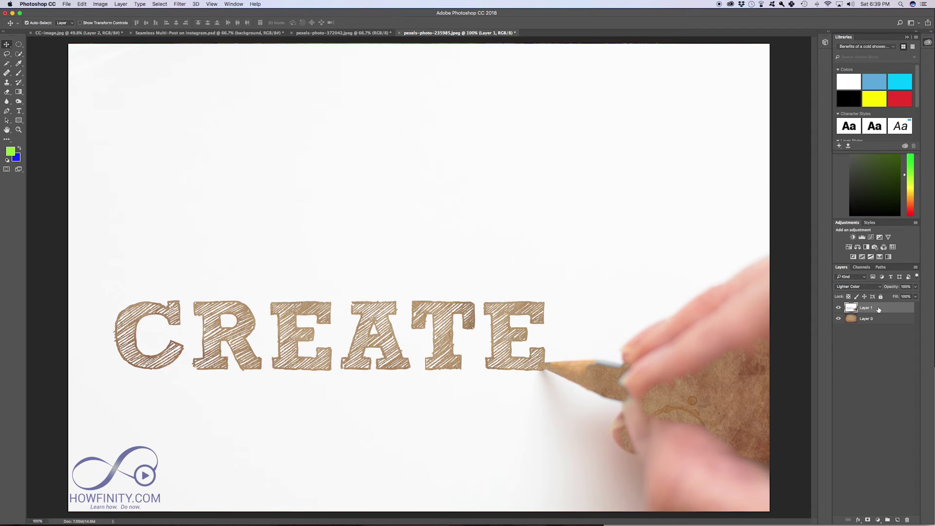
{"action": "key", "text": "shift+plus"}
{"action": "key", "text": "shift+plus"}
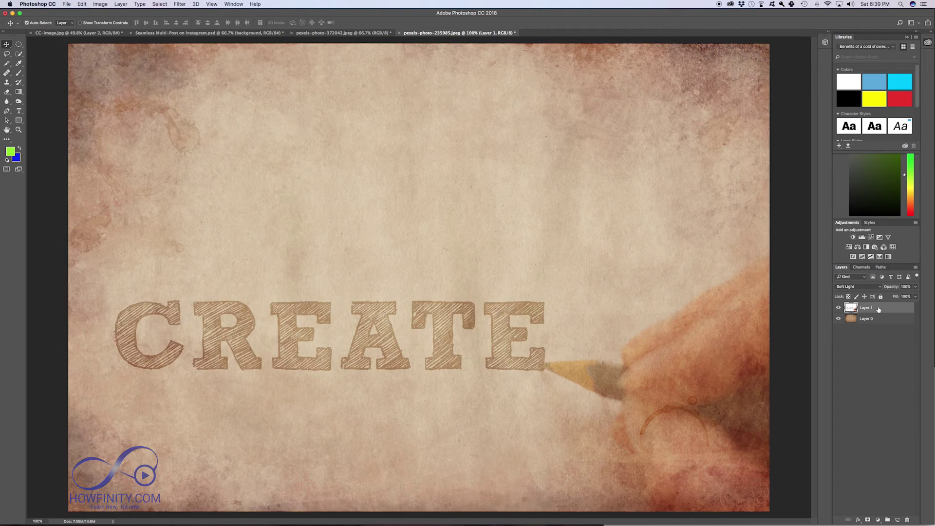
{"action": "key", "text": "shift+plus"}
{"action": "key", "text": "shift+plus"}
{"action": "key", "text": "shift+plus"}
{"action": "key", "text": "shift+plus"}
{"action": "key", "text": "shift+plus"}
{"action": "key", "text": "shift+plus"}
{"action": "key", "text": "shift+plus"}
{"action": "key", "text": "shift+plus"}
{"action": "key", "text": "shift+plus"}
{"action": "key", "text": "shift+plus"}
{"action": "key", "text": "shift+plus"}
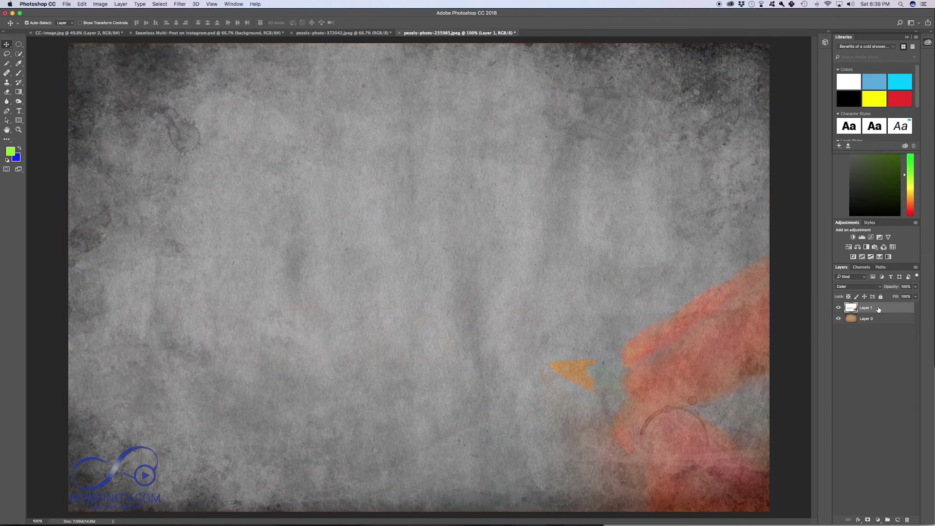
{"action": "key", "text": "shift+plus"}
{"action": "key", "text": "shift+plus"}
{"action": "key", "text": "shift+plus"}
{"action": "key", "text": "shift+plus"}
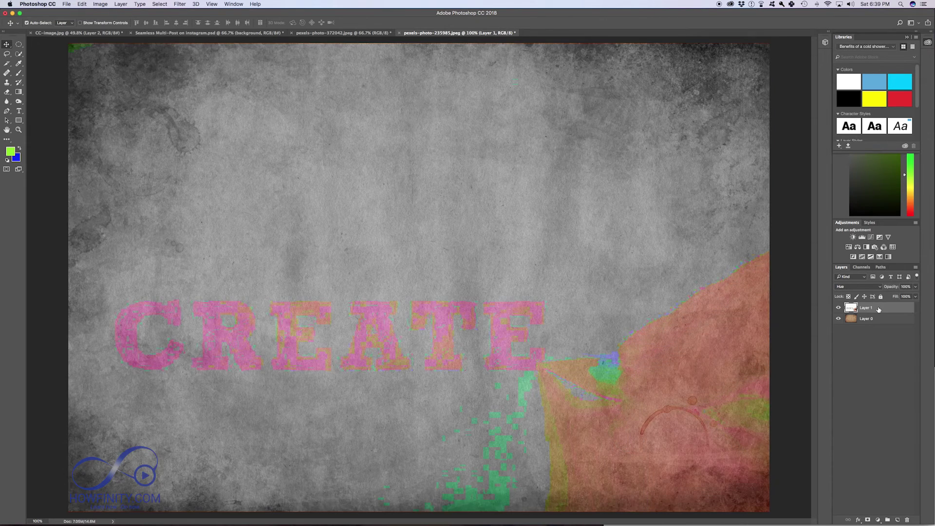
{"action": "key", "text": "shift+plus"}
{"action": "key", "text": "shift+plus"}
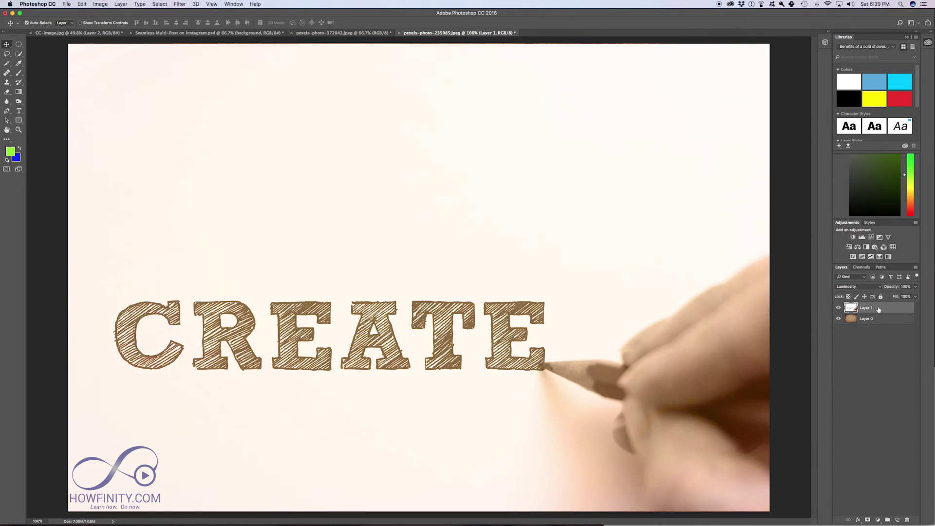
{"action": "key", "text": "shift+plus"}
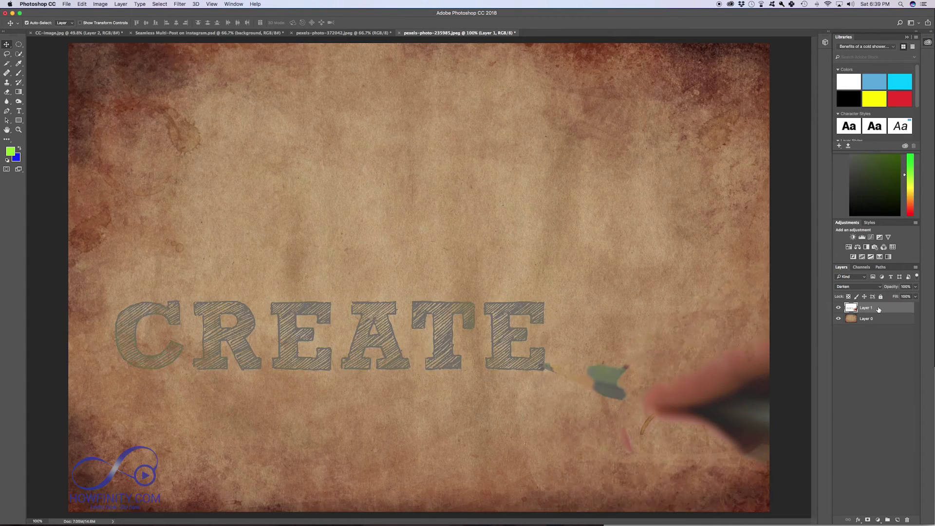
{"action": "key", "text": "shift+plus"}
{"action": "key", "text": "shift+plus"}
{"action": "key", "text": "shift+plus"}
{"action": "key", "text": "shift+plus"}
{"action": "key", "text": "shift+minus"}
{"action": "key", "text": "shift+minus"}
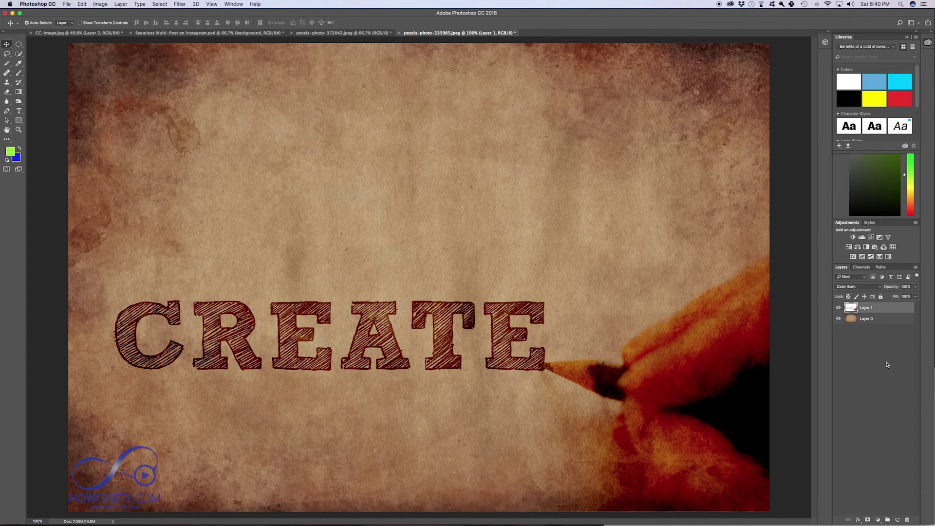
Step the sketch layer's blend mode with arrow keys past Color Dodge to Overlay
{"action": "left_click", "coordinate": [857, 286]}
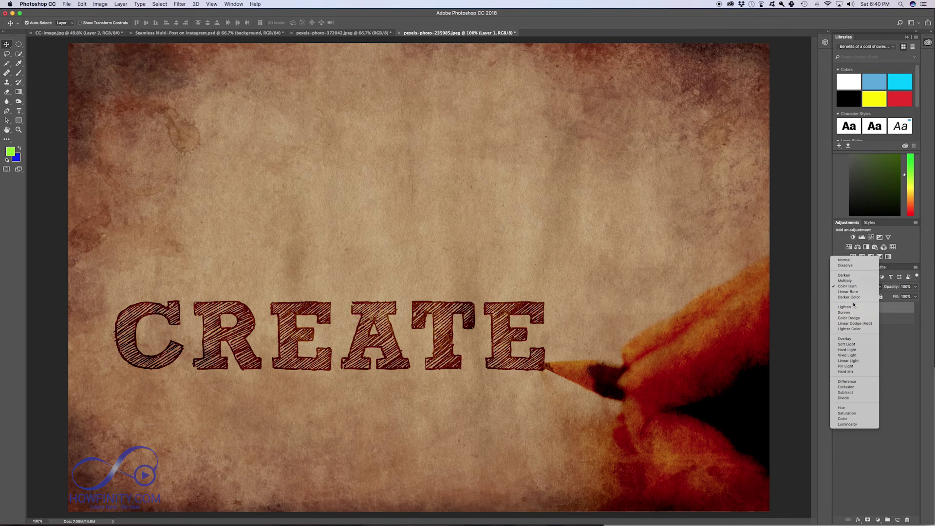
{"action": "left_click", "coordinate": [908, 337]}
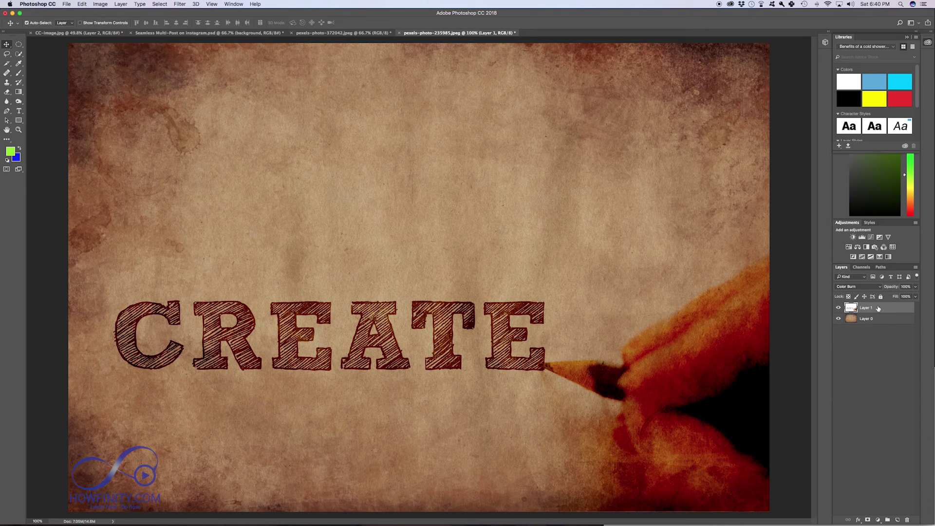
{"action": "left_click", "coordinate": [857, 287]}
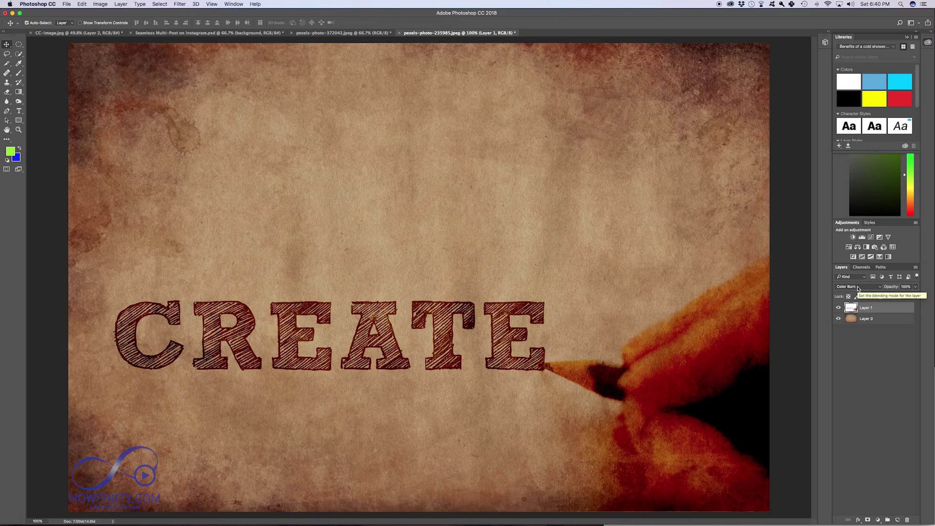
{"action": "key", "text": "Down"}
{"action": "key", "text": "Down"}
{"action": "key", "text": "Down"}
{"action": "key", "text": "Down"}
{"action": "key", "text": "Down"}
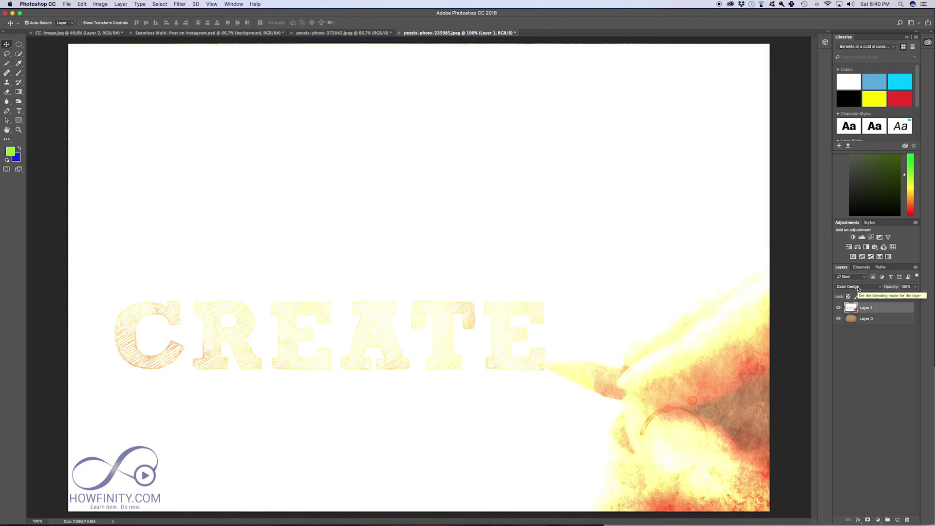
{"action": "key", "text": "Down"}
{"action": "key", "text": "Down"}
{"action": "key", "text": "Down"}
{"action": "key", "text": "Down"}
{"action": "key", "text": "Up"}
{"action": "key", "text": "Down"}
{"action": "key", "text": "Up"}
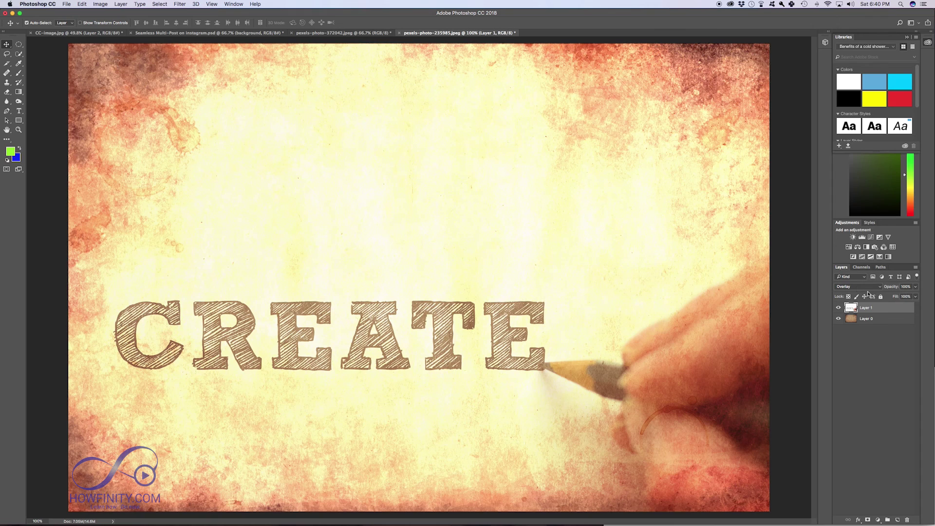
{"action": "left_click", "coordinate": [914, 287]}
{"action": "mouse_move", "coordinate": [912, 296]}
{"action": "left_mouse_down"}
{"action": "mouse_move", "coordinate": [898, 297]}
{"action": "mouse_move", "coordinate": [913, 296]}
{"action": "left_mouse_up"}
{"action": "left_click", "coordinate": [868, 356]}
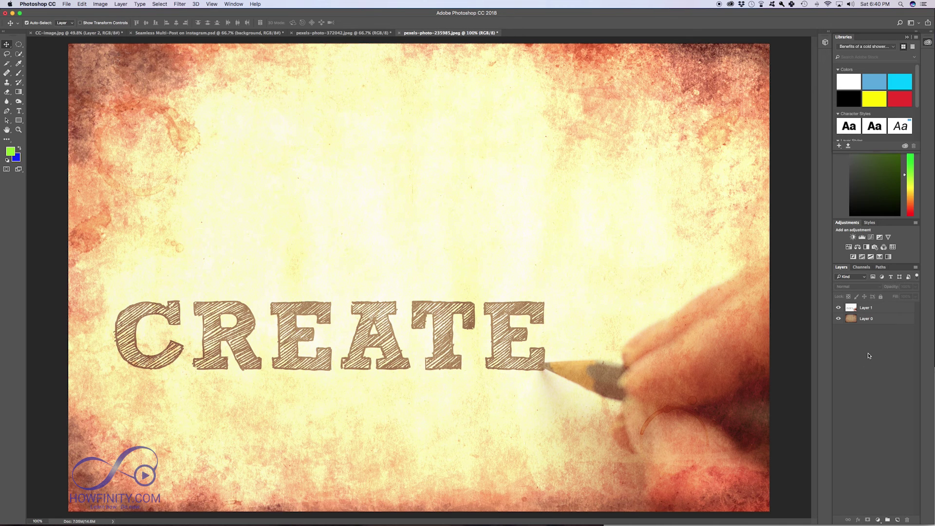